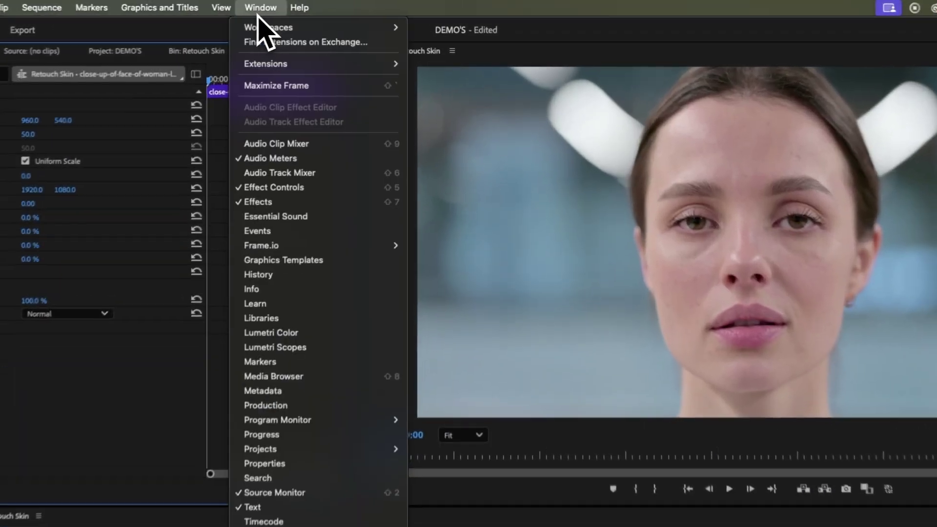
# - Open Lumetri Color and ready the HSL Secondary skin-key eyedropper for the woman's face
pyautogui.click(323, 329)
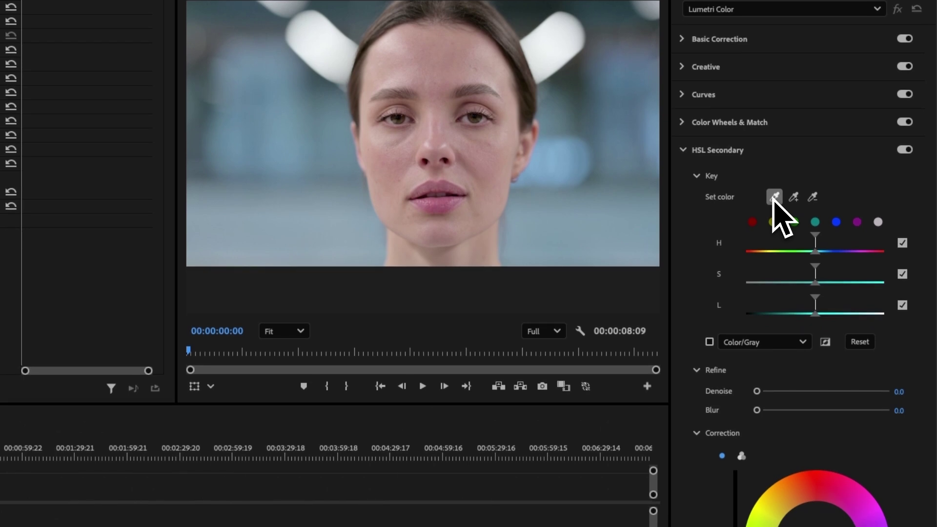
pyautogui.click(775, 198)
# - Sample the face skin, show the Color/Gray mask, narrow saturation and widen lightness ranges
pyautogui.click(437, 145)
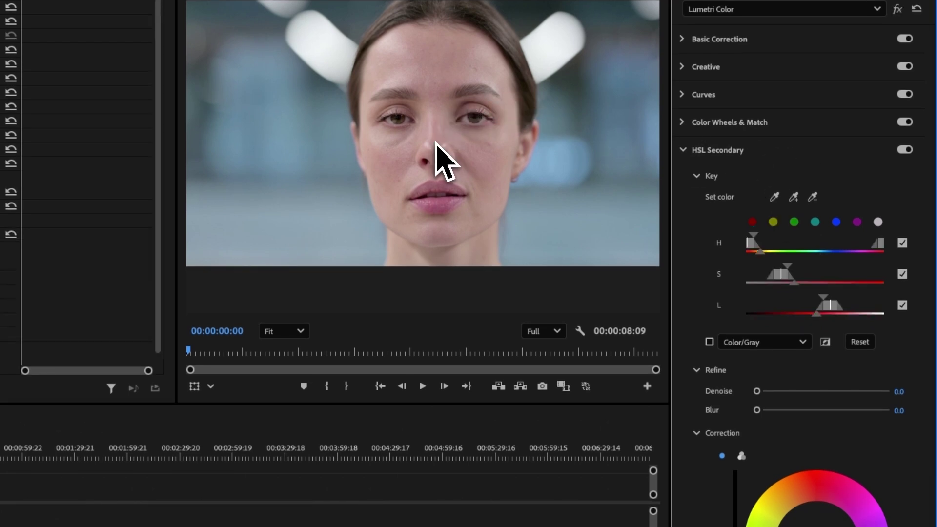
pyautogui.click(709, 342)
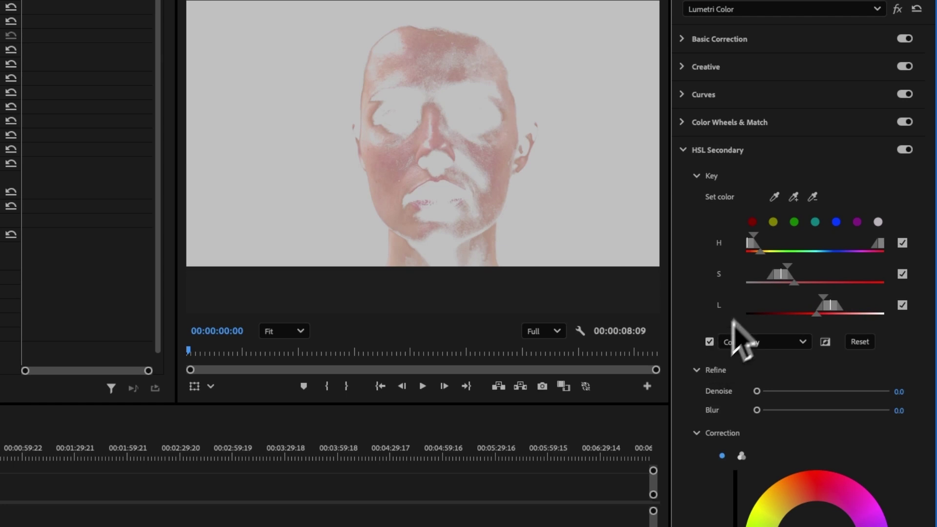
pyautogui.moveTo(786, 279); pyautogui.dragTo(782, 277)
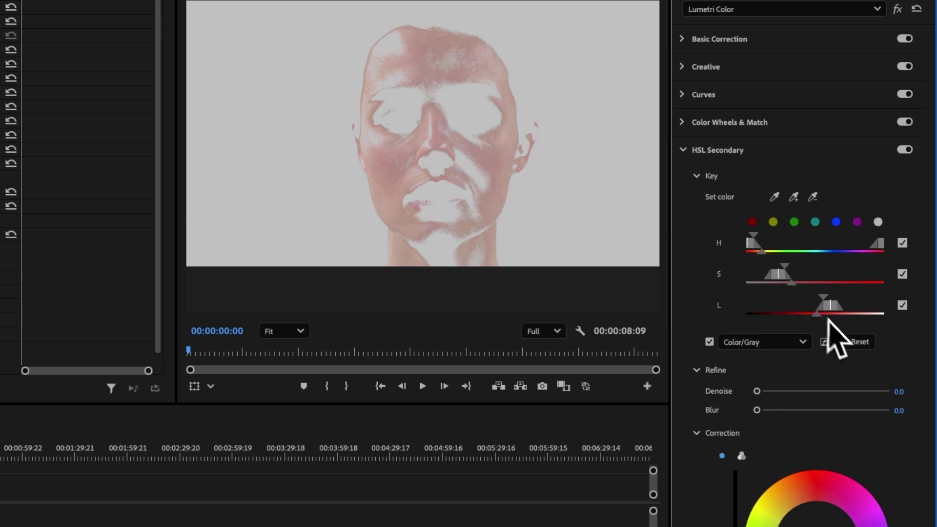
pyautogui.moveTo(816, 315); pyautogui.dragTo(805, 317)
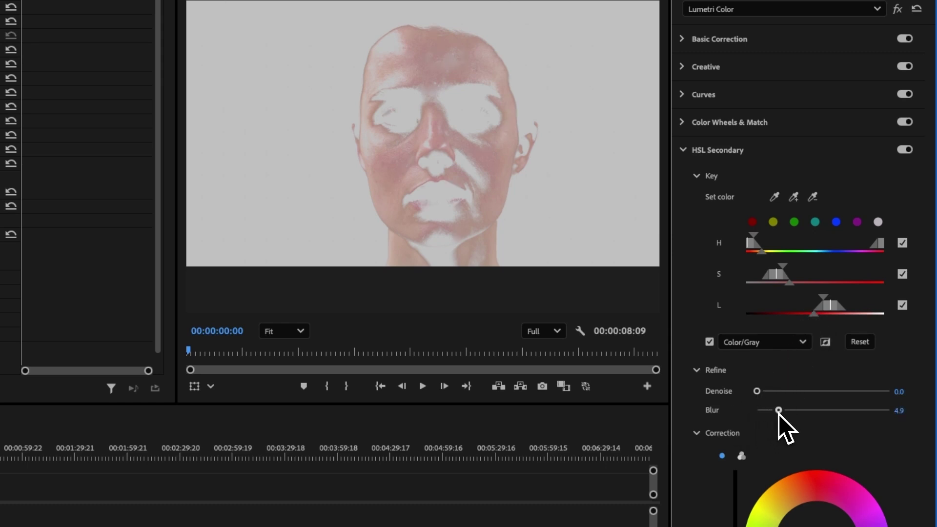
pyautogui.moveTo(779, 411); pyautogui.dragTo(789, 410)
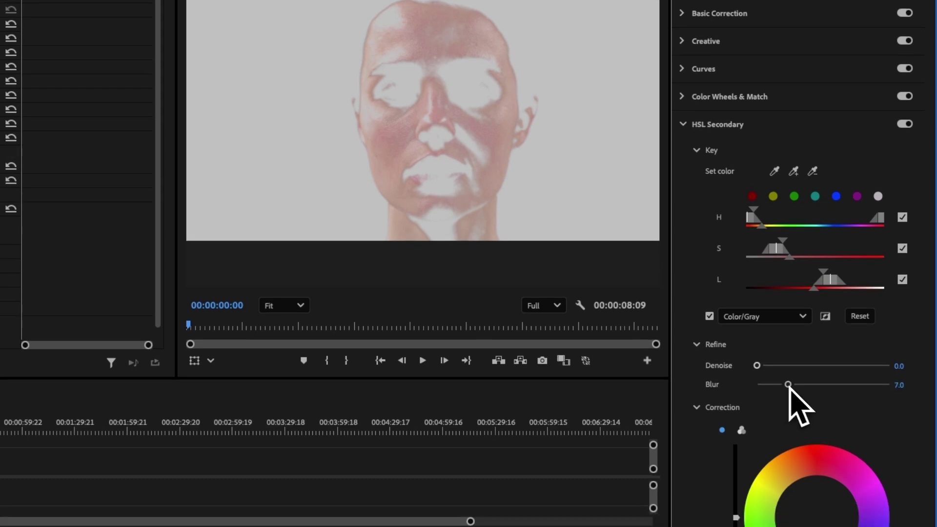
pyautogui.scroll(-5, 901, 432)
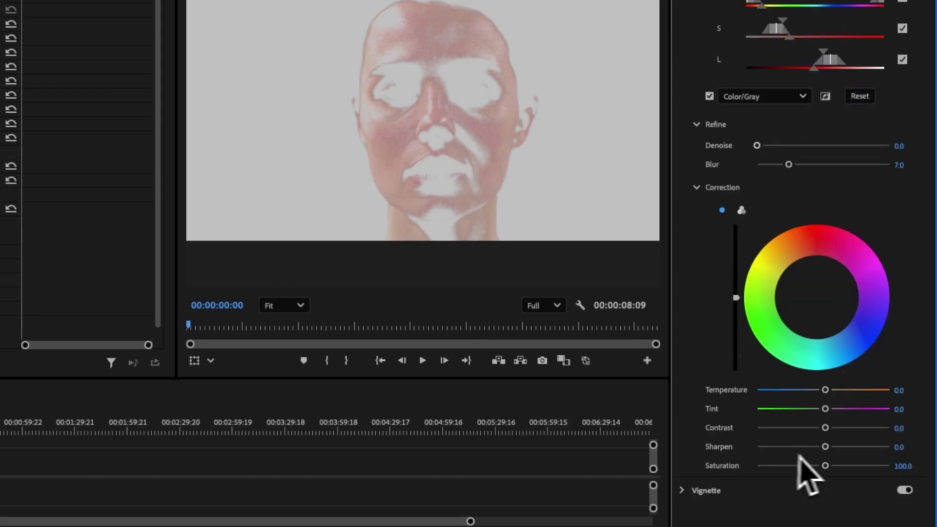
# - Drag Correction Sharpen to -89.8, then turn off the Color/Gray mask preview
pyautogui.moveTo(827, 448); pyautogui.dragTo(764, 447)
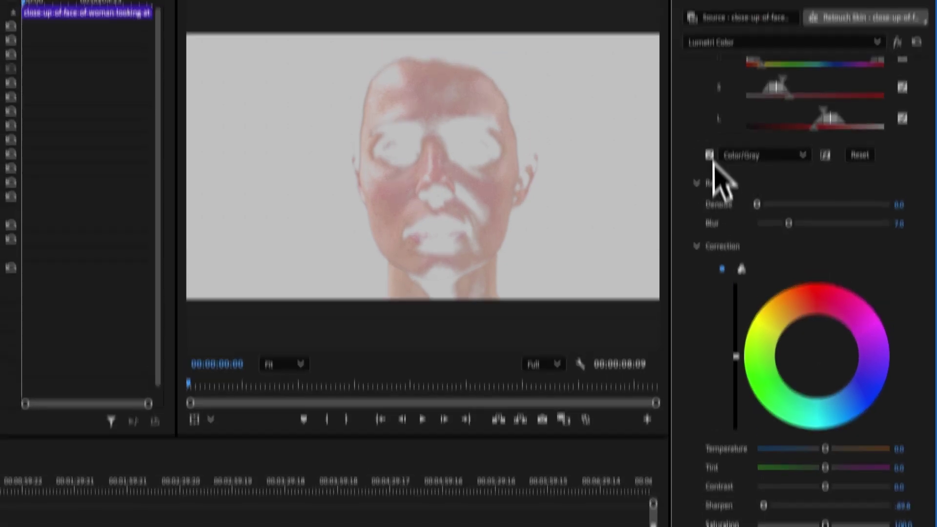
pyautogui.click(710, 202)
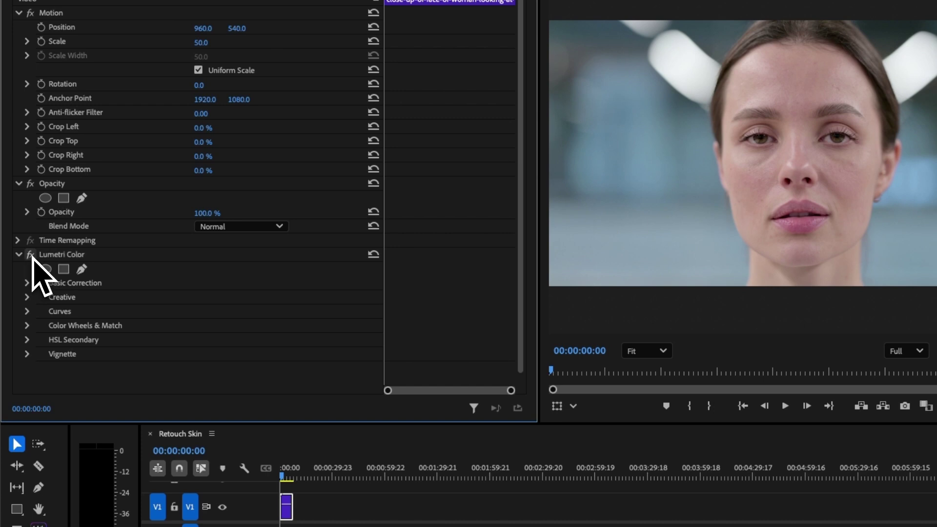
# - Copy the Lumetri Color effect and paste a duplicate beneath it on the clip
pyautogui.click(72, 258)
pyautogui.press('super+c')
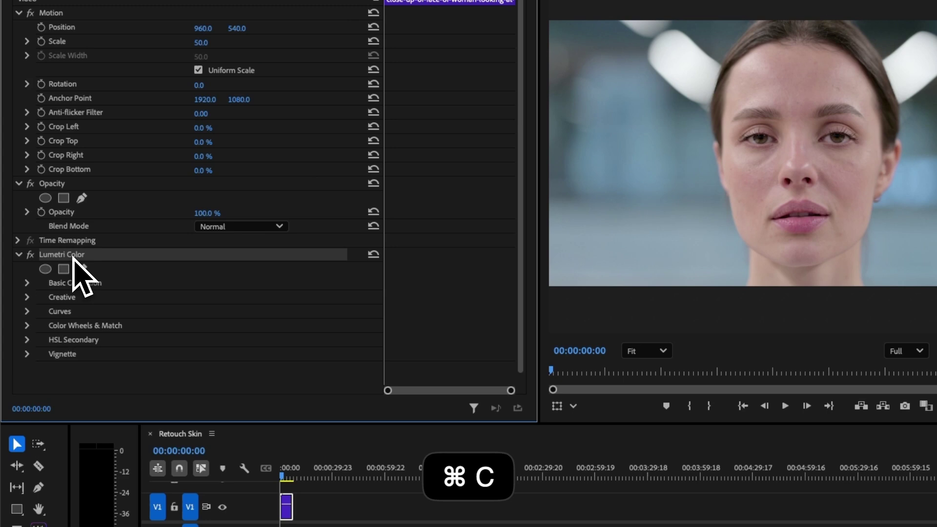
pyautogui.press('super+v')
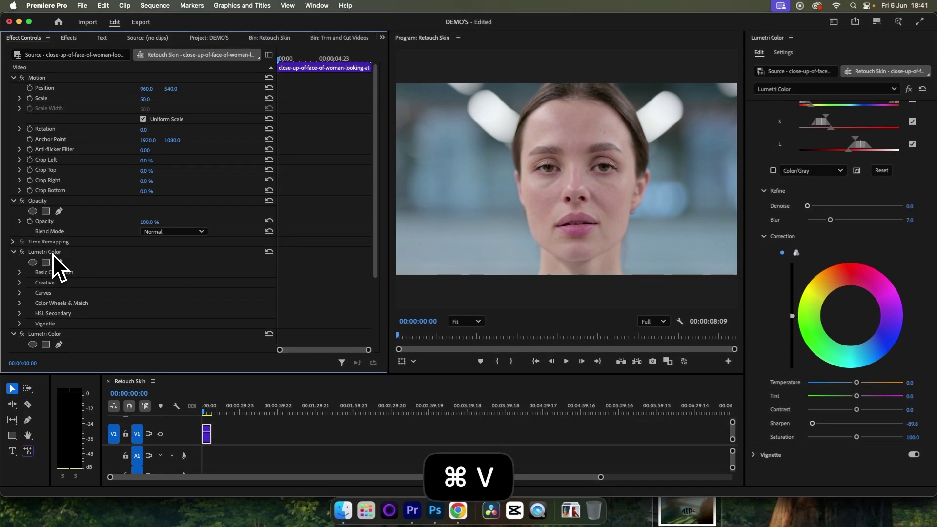